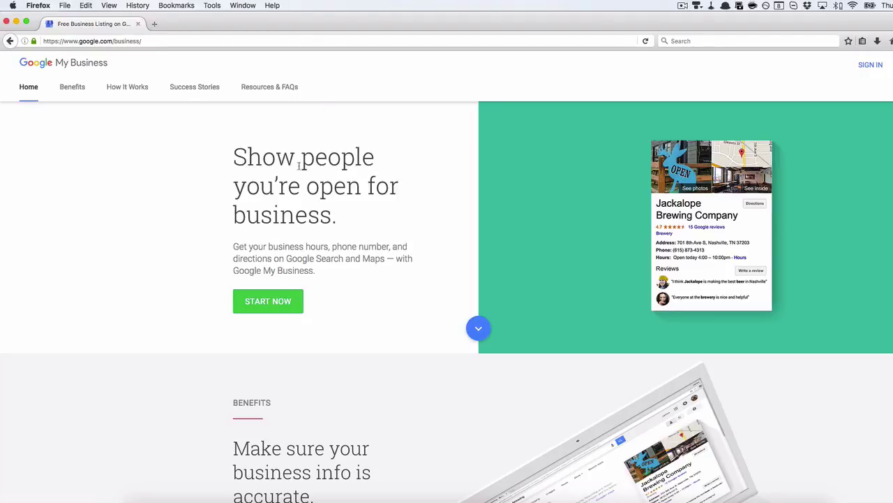
- Start a new business listing and go to the business name entry
click(279, 303)
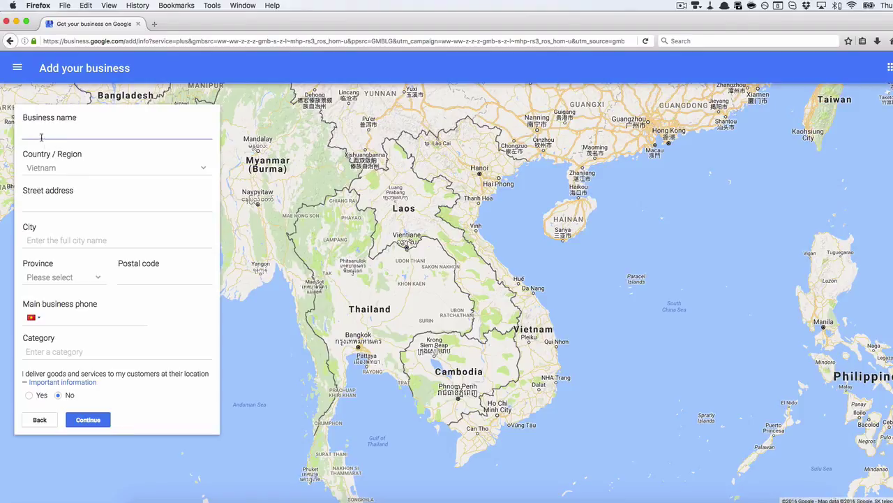
click(51, 136)
mouse_move(134, 125)
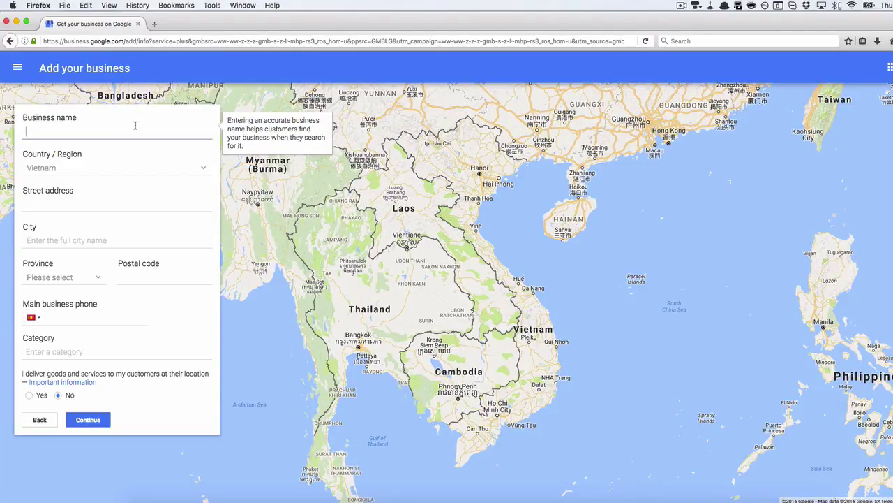
- Open srclinic.co.uk in a new tab and display the structured data in its page source
key(super+t)
text(srclini)
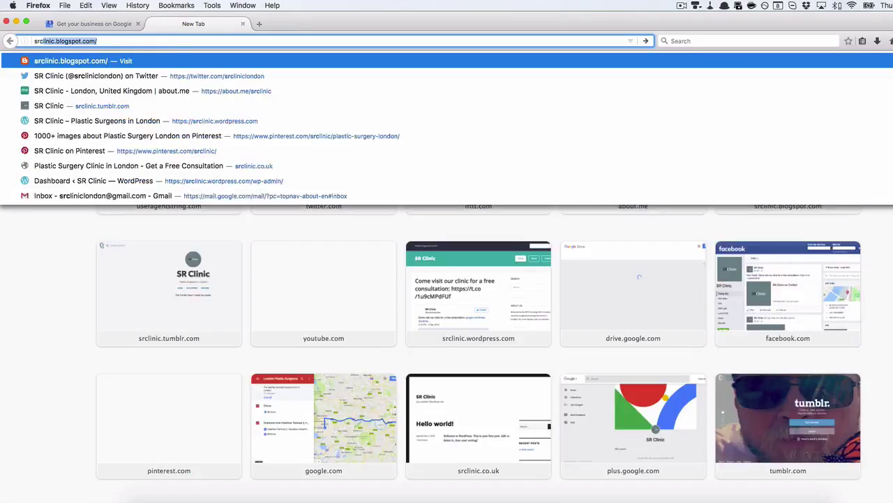
text(c.co.uk)
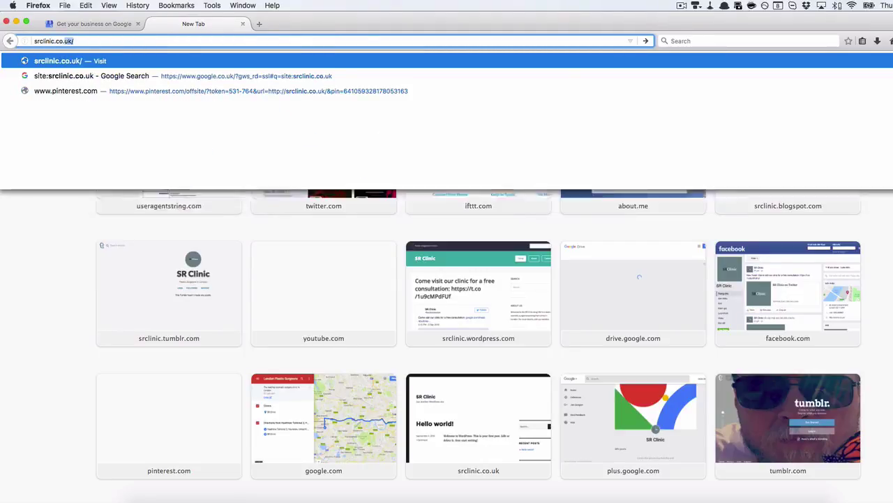
key(Return)
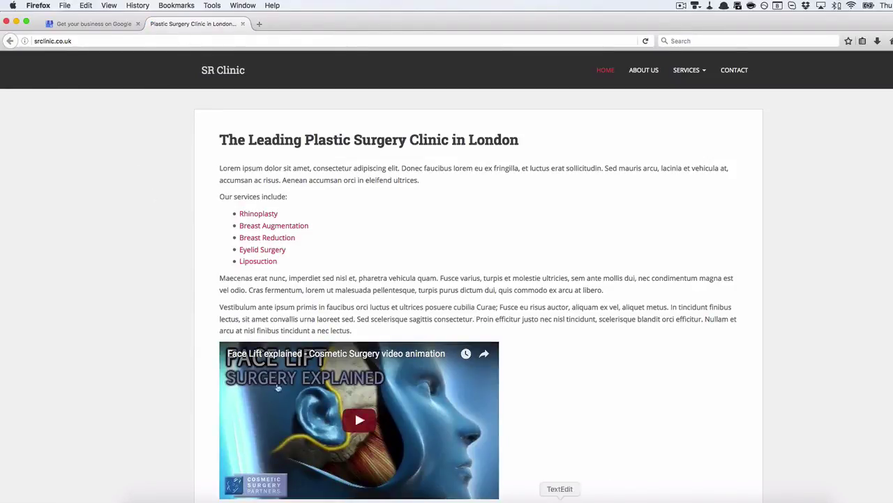
right_click(184, 279)
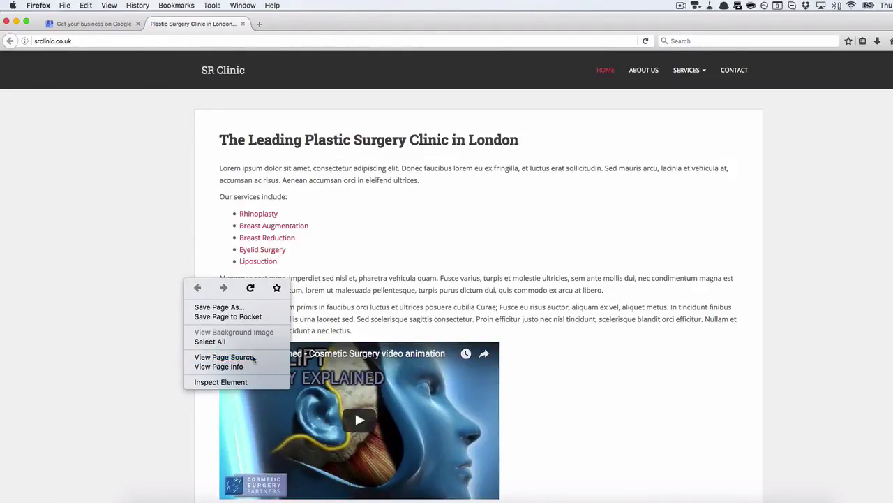
click(220, 357)
scroll(208, 240, down, 3)
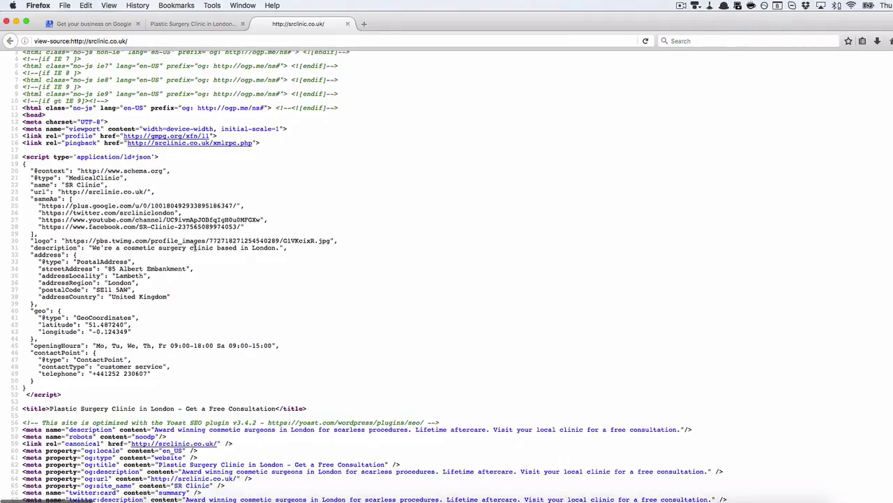
- Return to the listing form and enter SR Clinic as the business name without choosing a suggested business
click(87, 24)
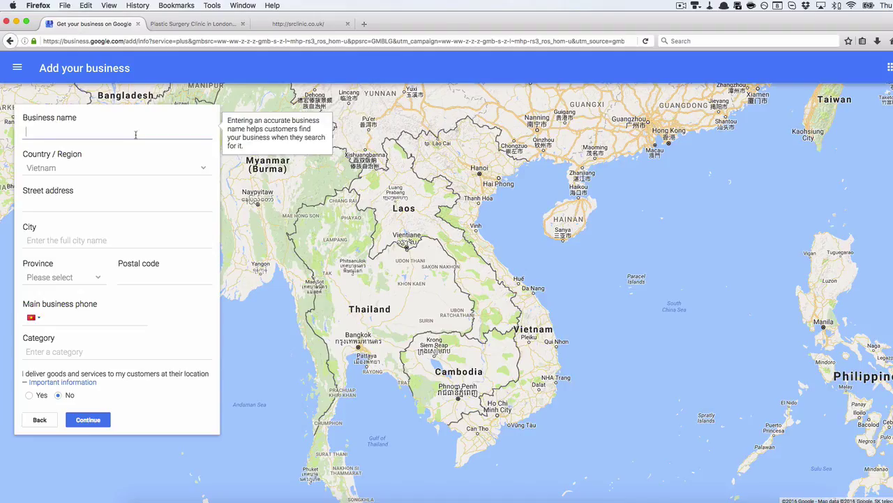
text(SR Clinic)
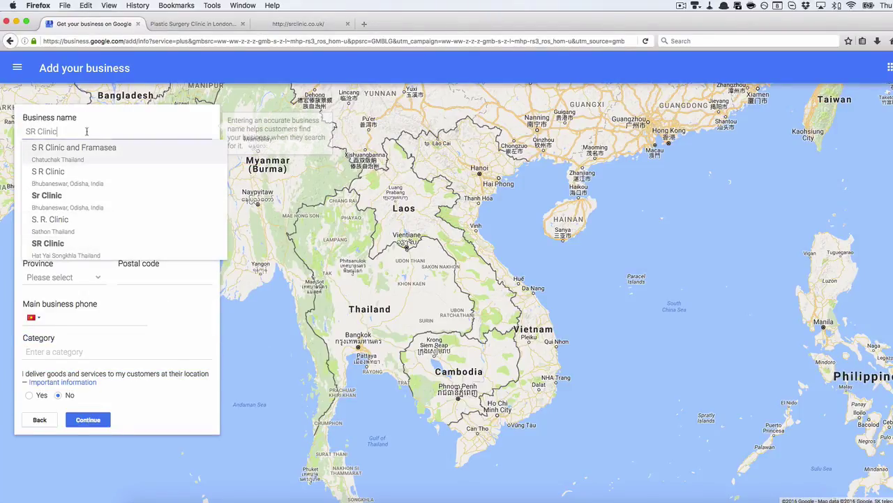
click(99, 135)
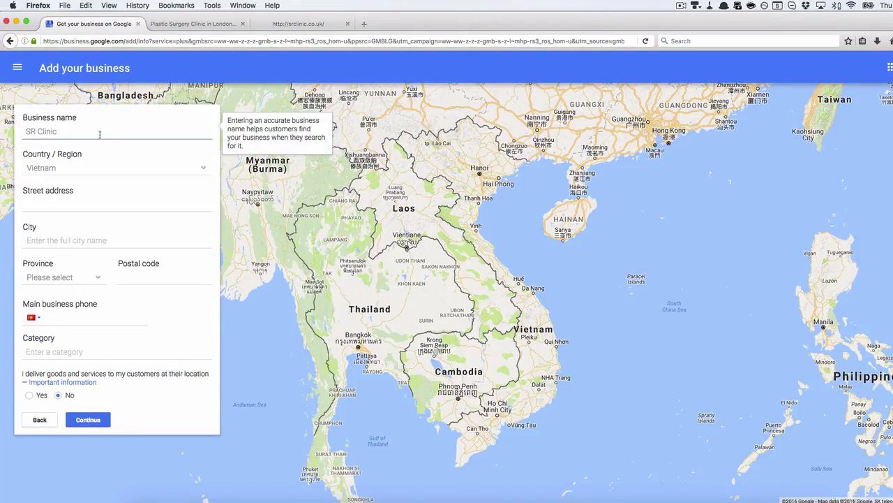
- Copy the clinic's street address from the page source into the listing's Street address field
click(115, 201)
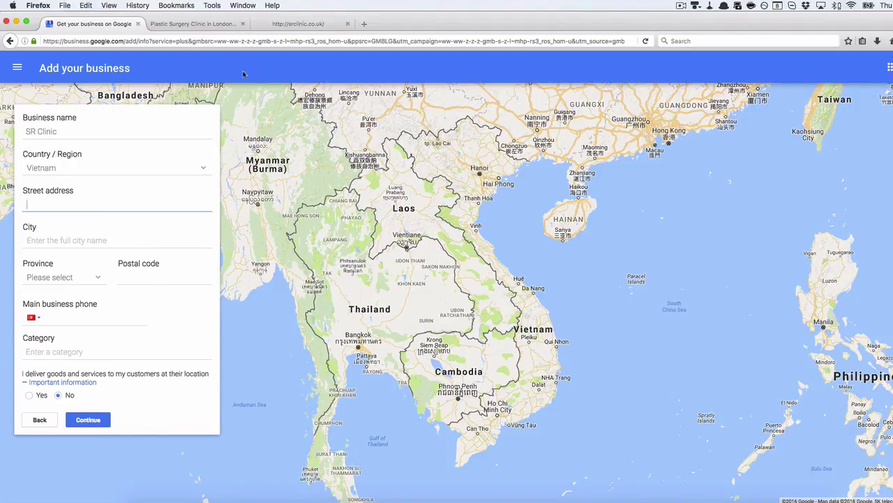
key(ctrl+shift+Tab)
drag(108, 268, 187, 268)
key(super+c)
key(ctrl+Tab)
key(super+v)
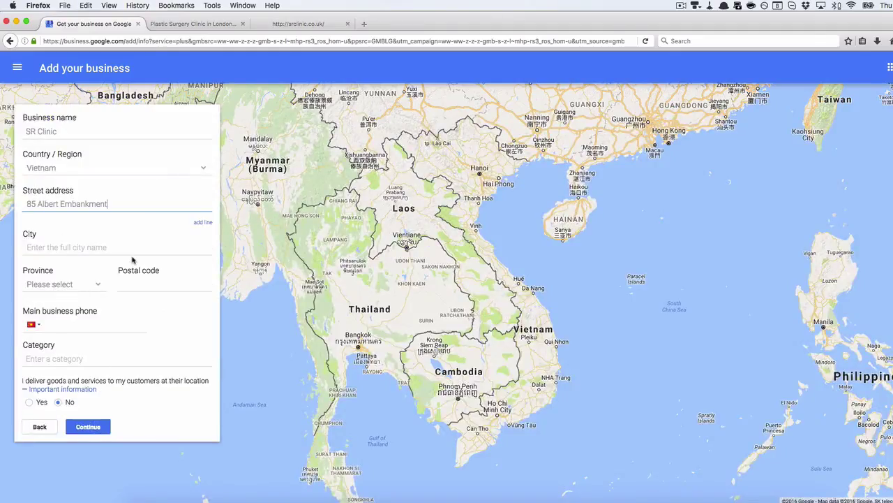
- Copy the address locality from the page source into the listing's City field
key(ctrl+shift+Tab)
drag(129, 273, 130, 272)
double_click(129, 274)
key(super+c)
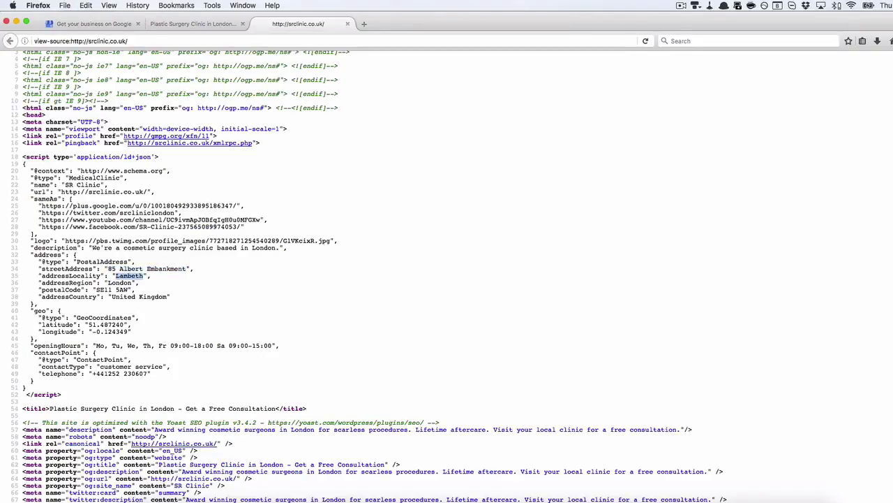
key(ctrl+Tab)
click(97, 245)
key(super+v)
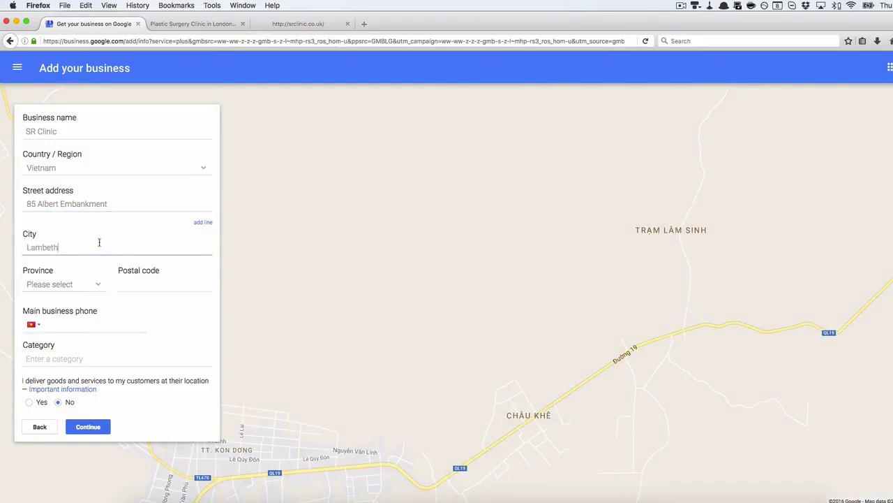
click(82, 283)
click(117, 252)
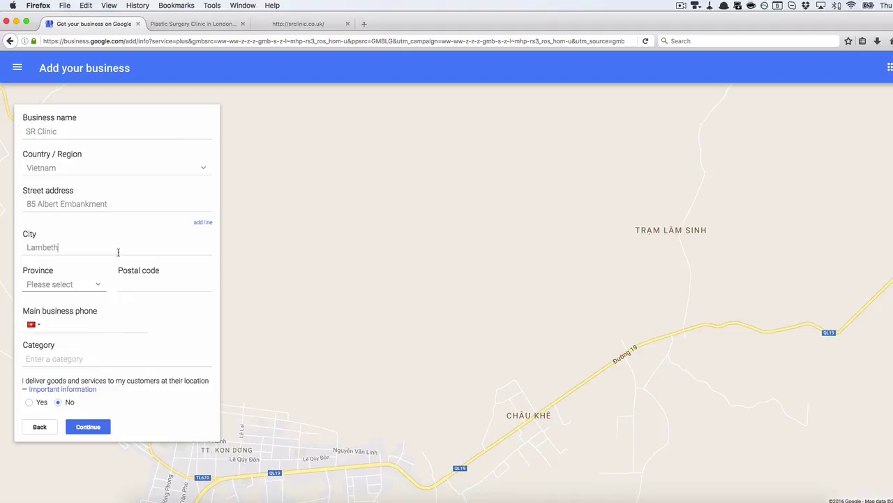
- Set the listing's country to United Kingdom and go to the Postcode field
click(82, 174)
scroll(82, 174, up, 2)
scroll(80, 167, up, 1)
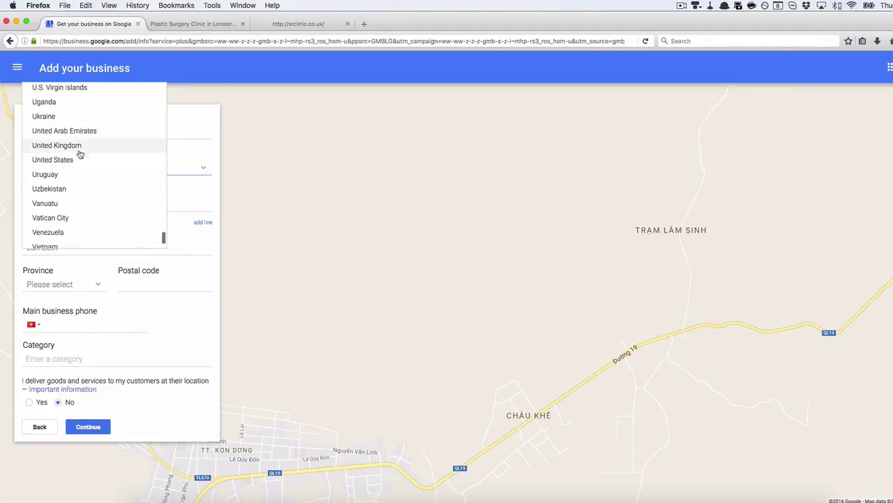
click(78, 144)
click(60, 283)
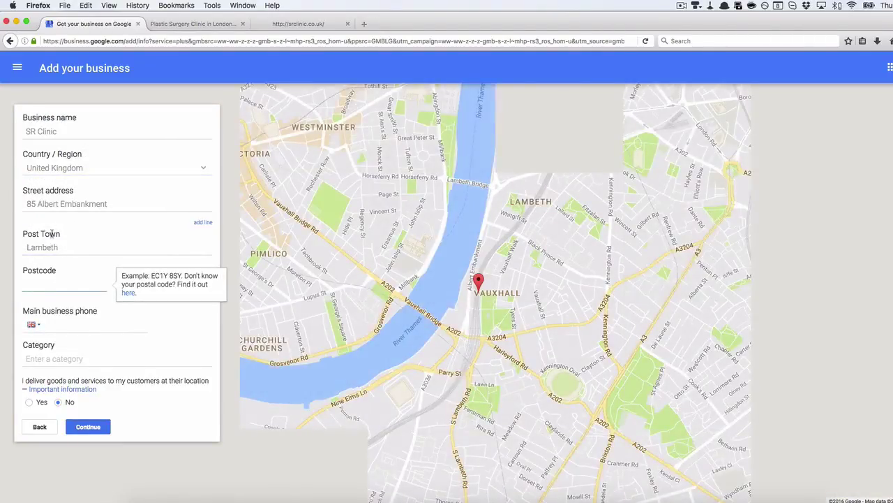
- Add a second line to the listing's street address
click(71, 205)
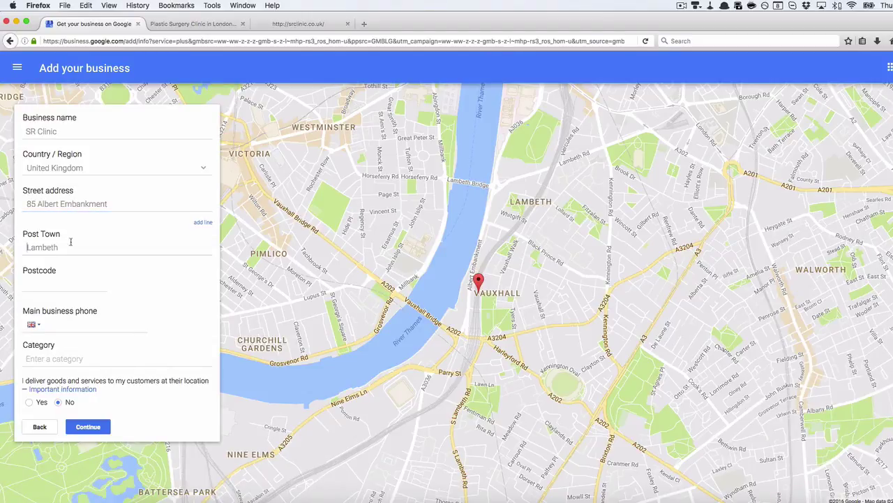
click(203, 223)
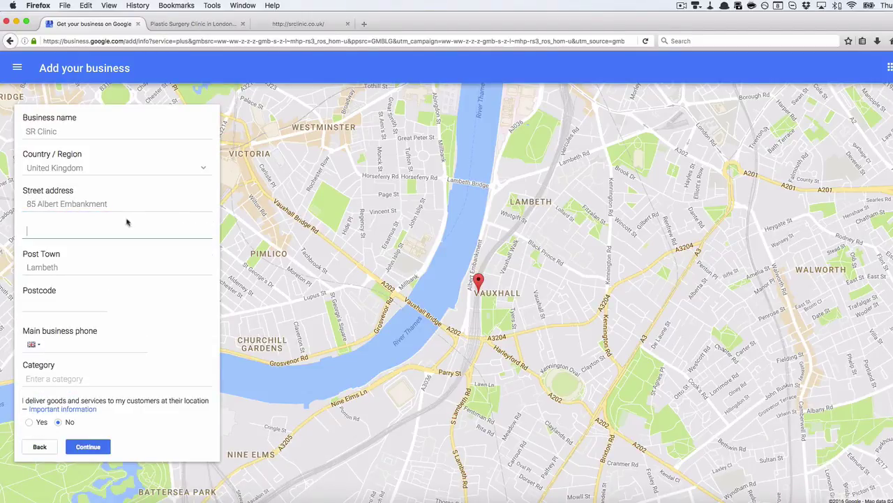
click(41, 204)
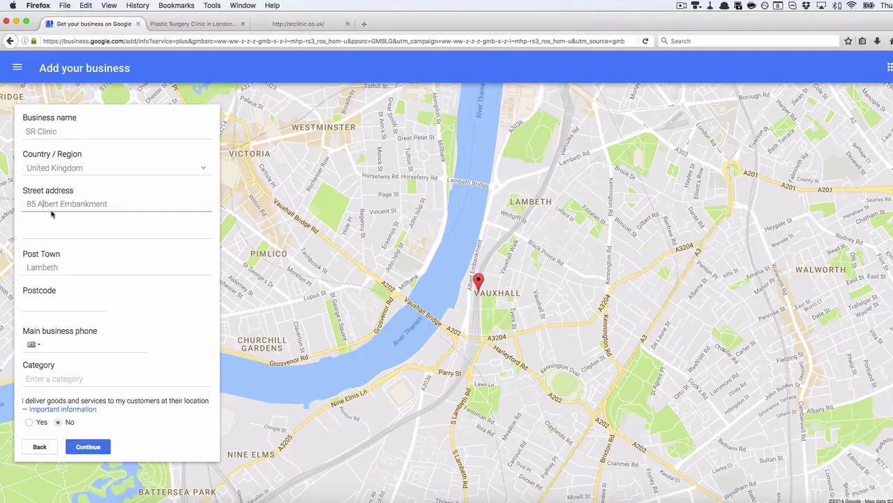
- Copy the clinic's postal code from the page source into the listing's Postcode field
click(75, 267)
click(64, 308)
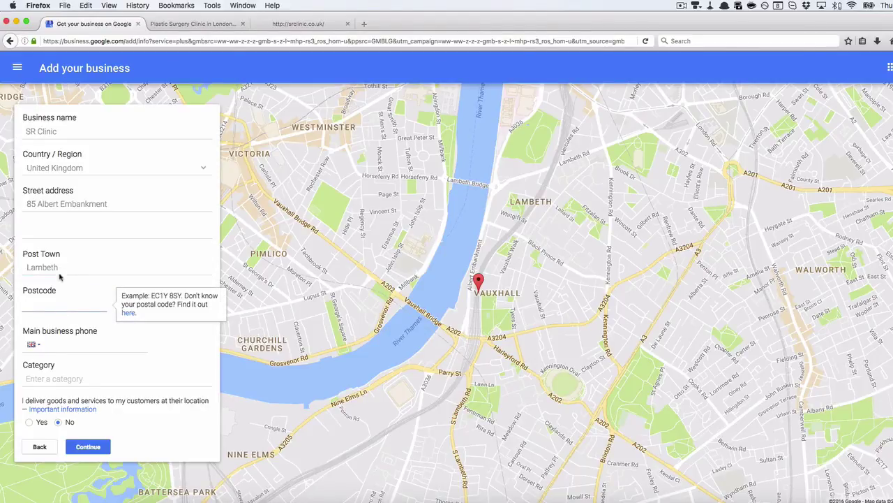
click(80, 267)
key(ctrl+Tab)
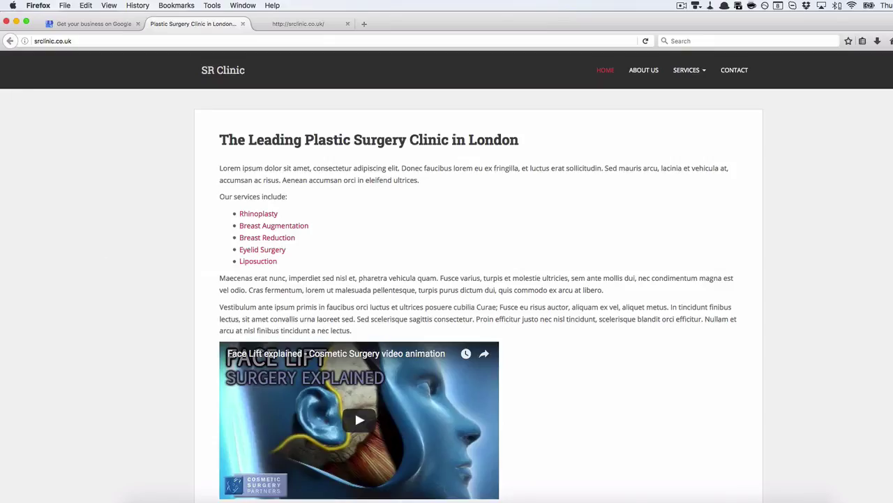
key(ctrl+Tab)
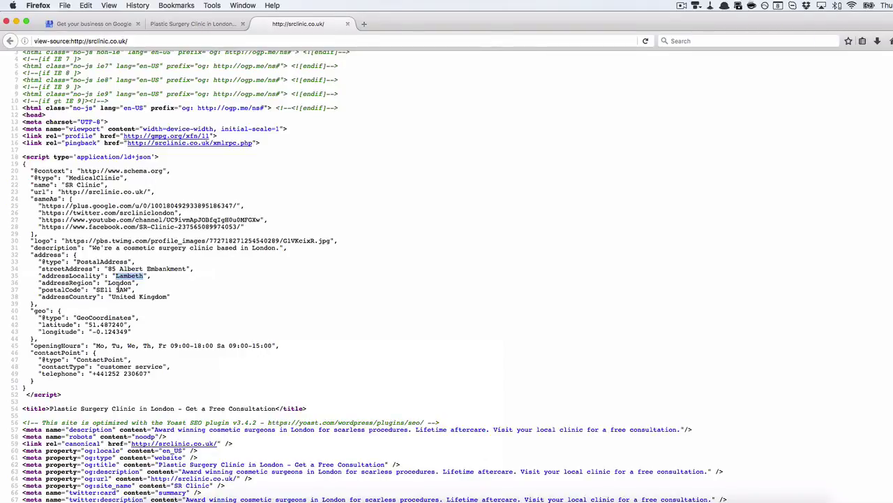
key(ctrl+Tab)
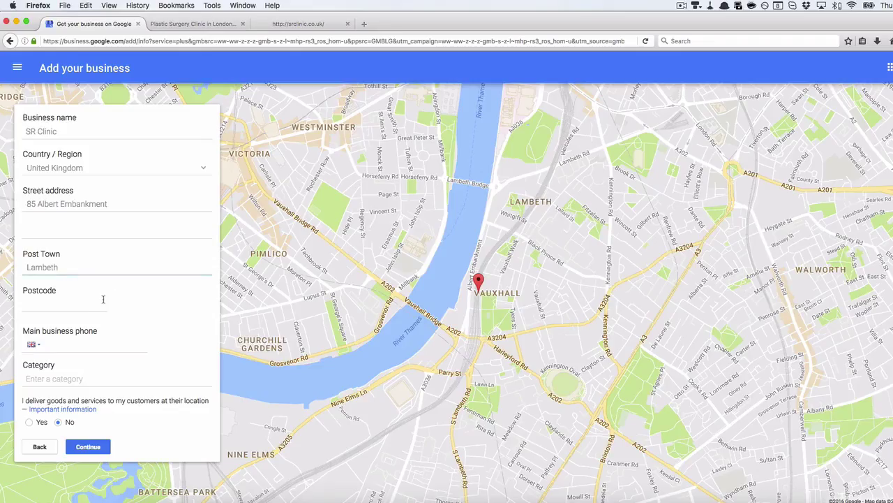
key(Tab)
key(super+v)
- Copy the clinic's telephone number from the page source into the Main business phone field
click(108, 348)
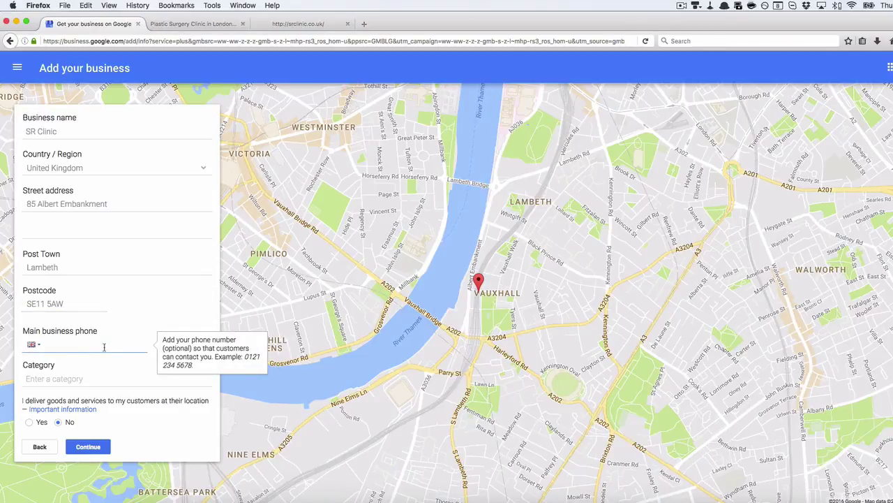
key(ctrl+Tab)
key(ctrl+Tab)
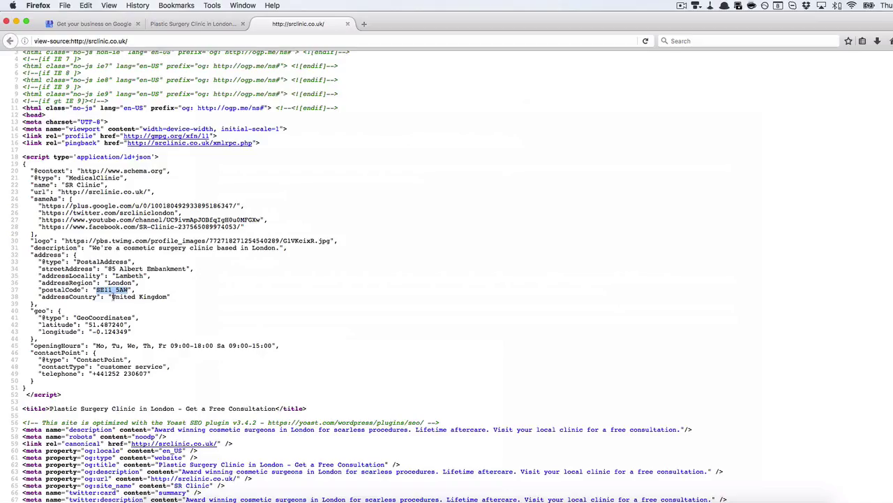
double_click(111, 374)
shift+click(149, 373)
key(super+c)
key(ctrl+Tab)
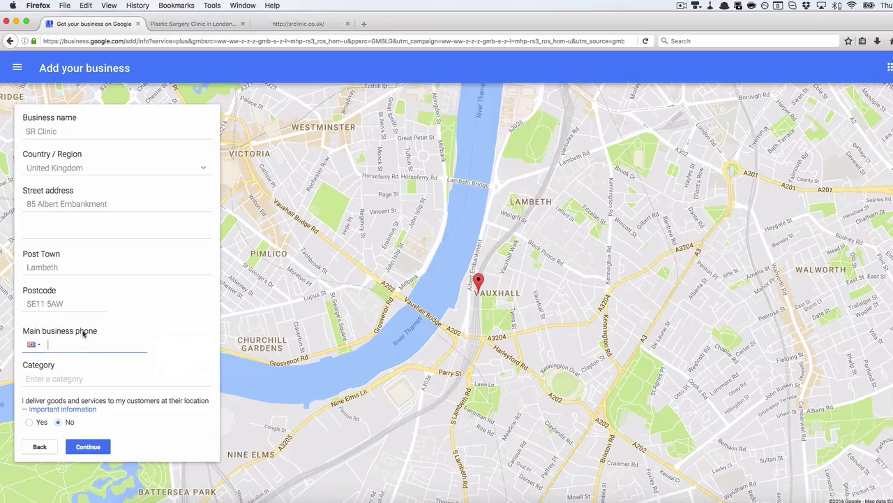
key(super+v)
- Replace the country code in the main business phone number with a leading 0
key(Left)
key(Left)
key(Left)
key(Left)
key(Left)
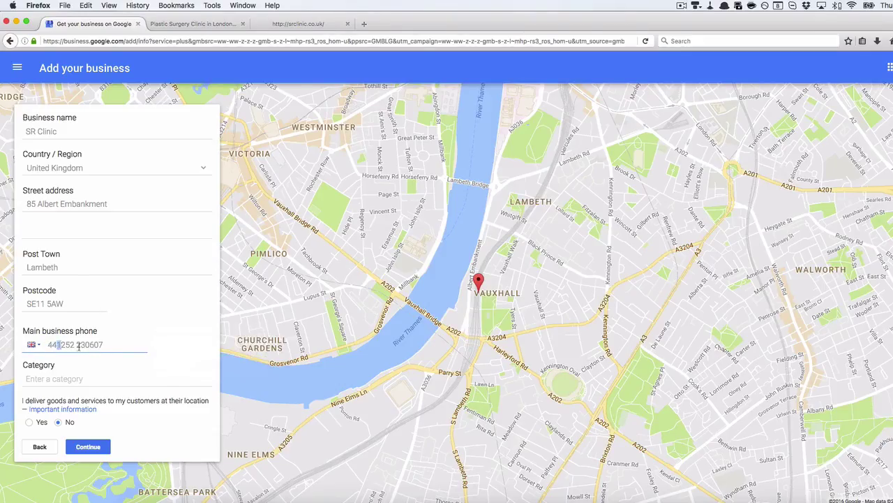
drag(59, 347, 46, 347)
click(58, 347)
key(BackSpace)
key(BackSpace)
click(63, 347)
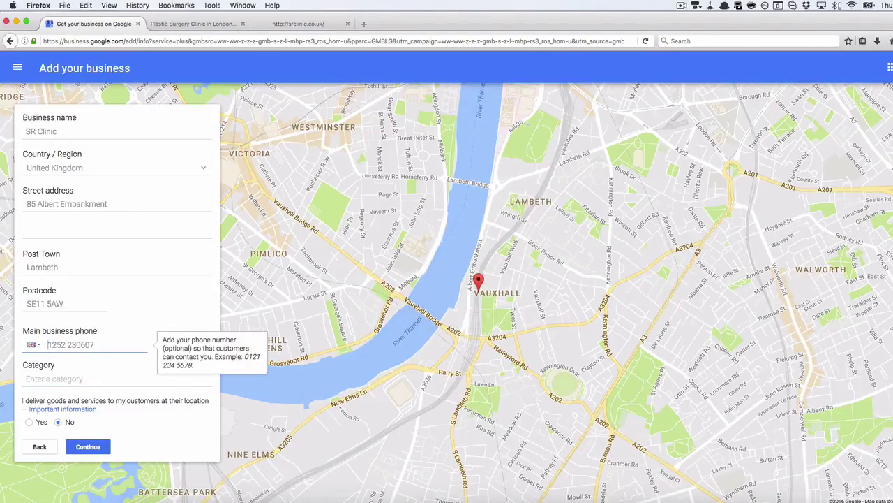
text(0)
- Browse the suggested business categories that start with A
click(104, 379)
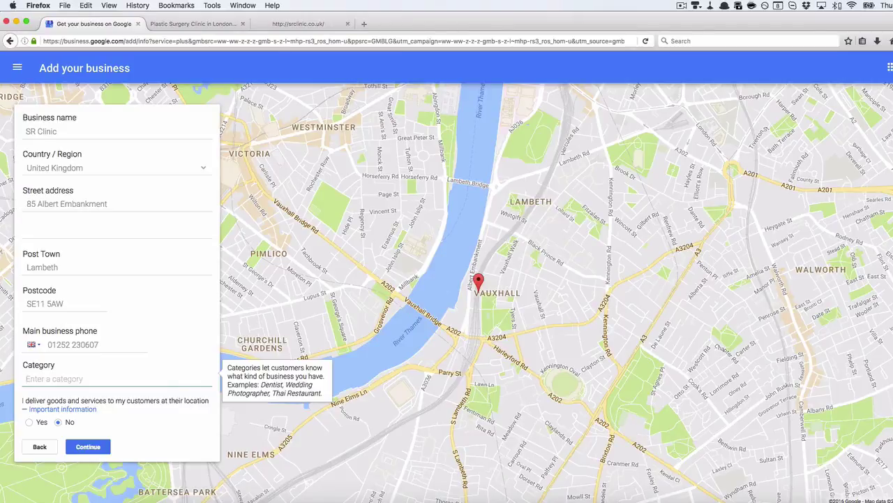
text(Abortion Clinic)
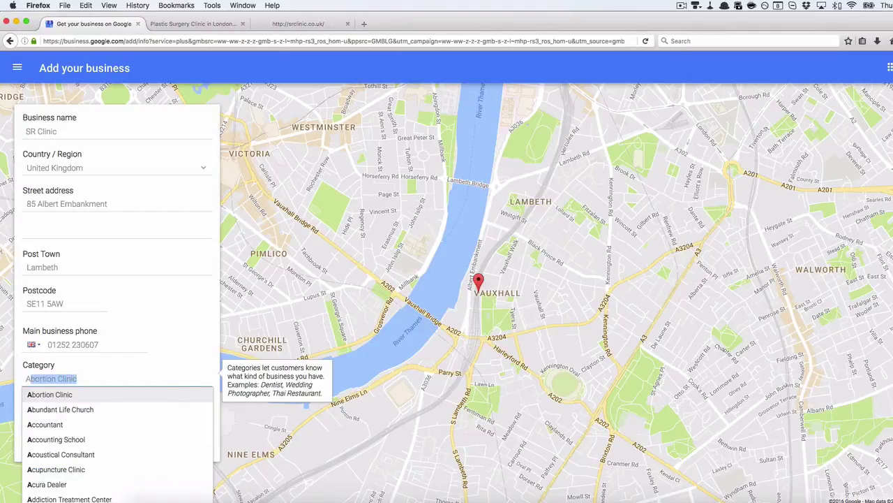
scroll(145, 407, down, 4)
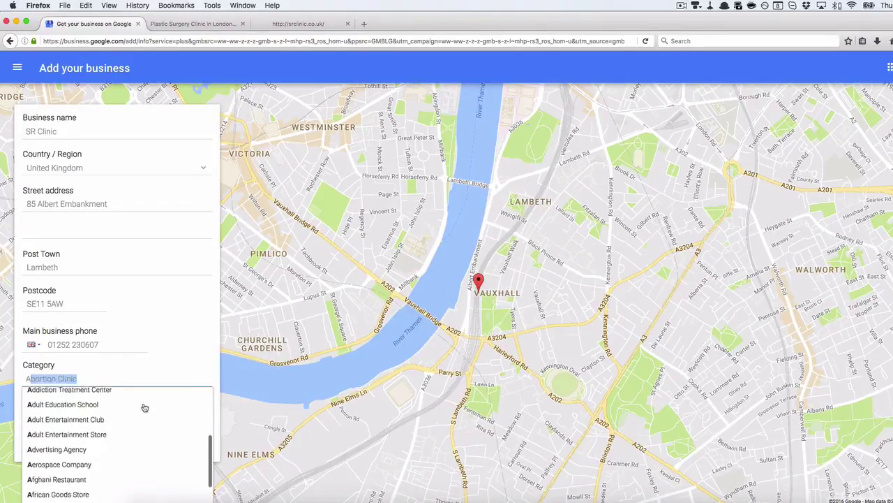
scroll(145, 406, down, 4)
scroll(181, 286, down, 1)
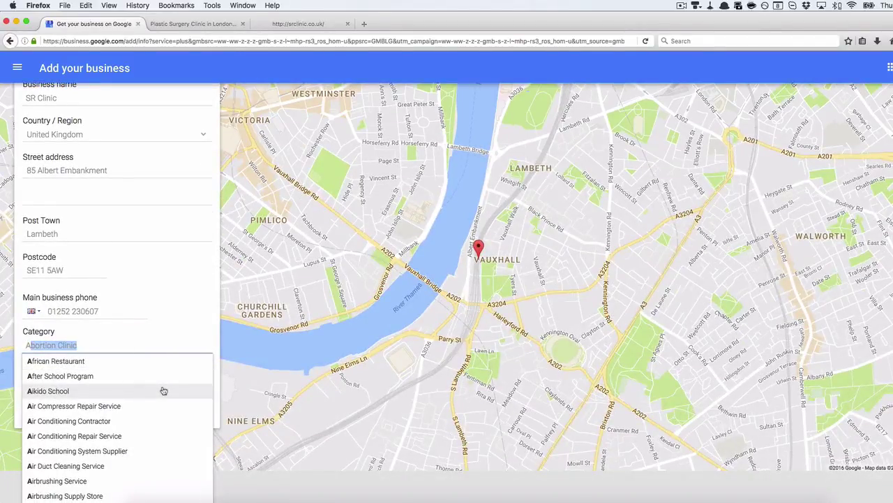
- Set the business category to Plastic Surgeon
key(BackSpace)
key(BackSpace)
text(Plas)
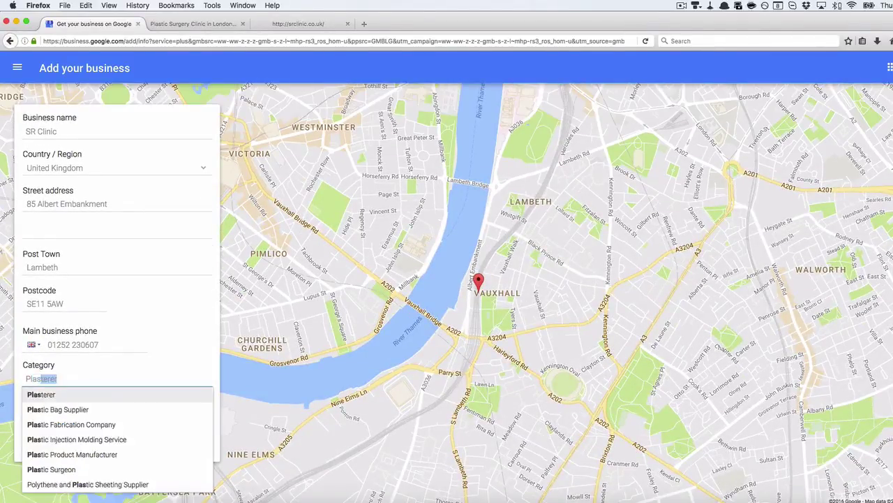
text(tic)
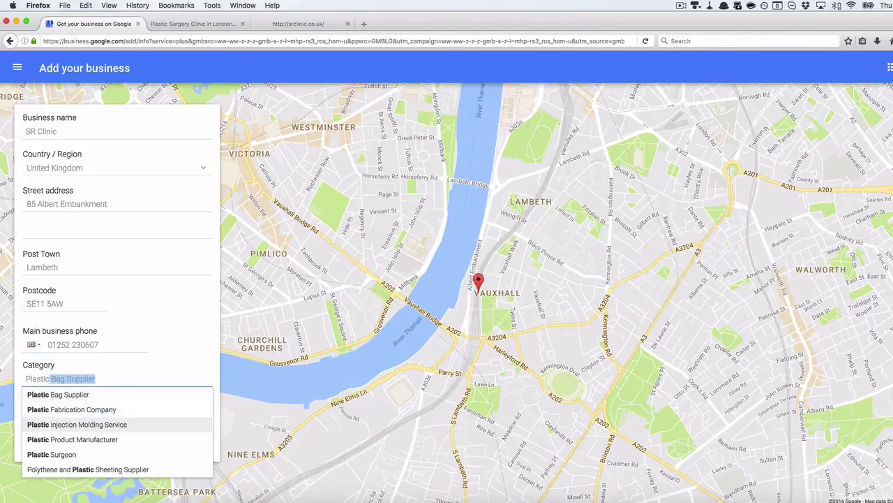
click(51, 454)
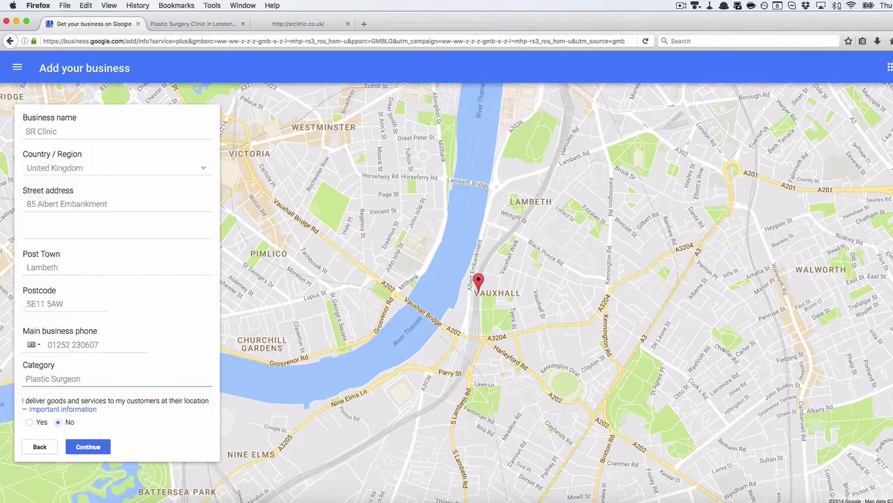
click(136, 381)
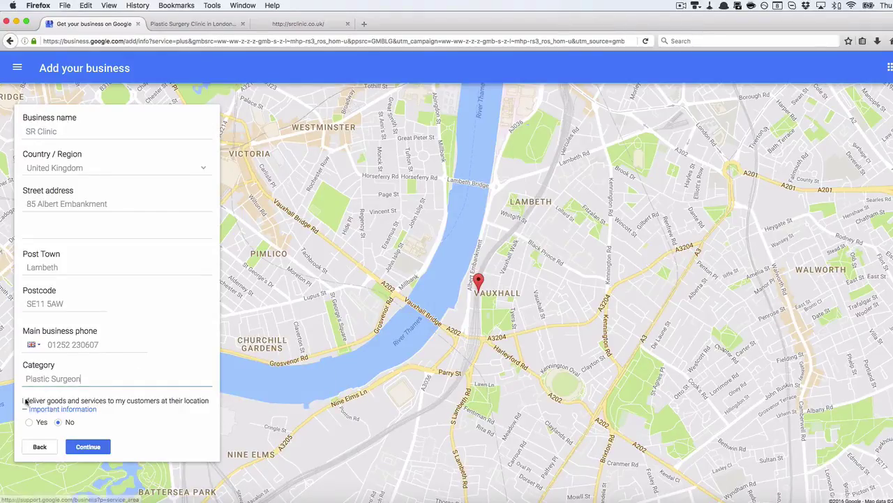
- Answer No to delivering goods and services at customers' locations and continue to the business confirmation page
drag(26, 402, 139, 412)
click(28, 422)
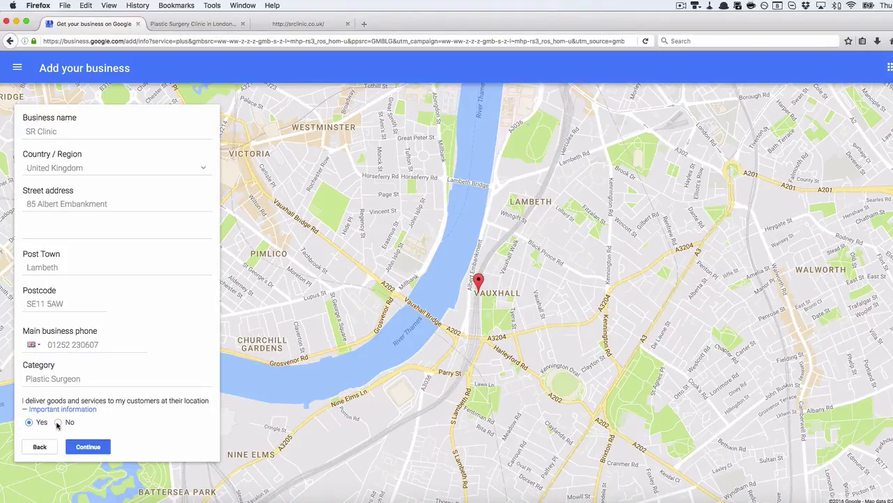
click(58, 423)
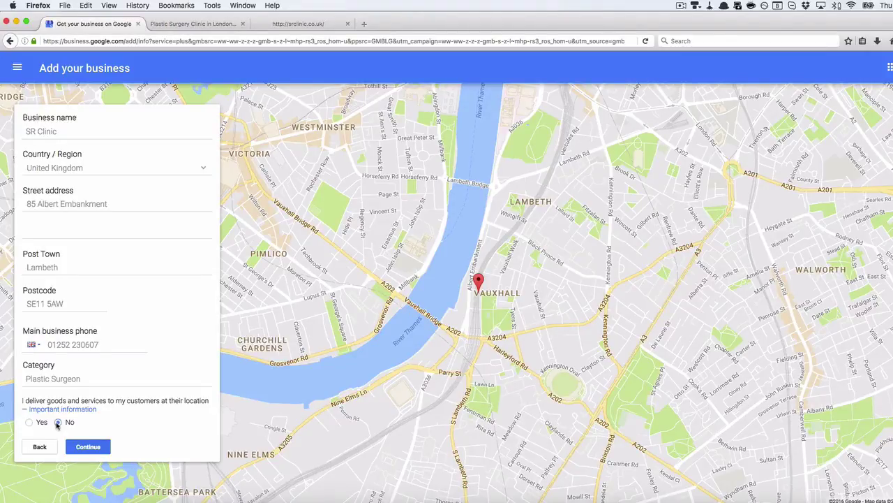
click(90, 450)
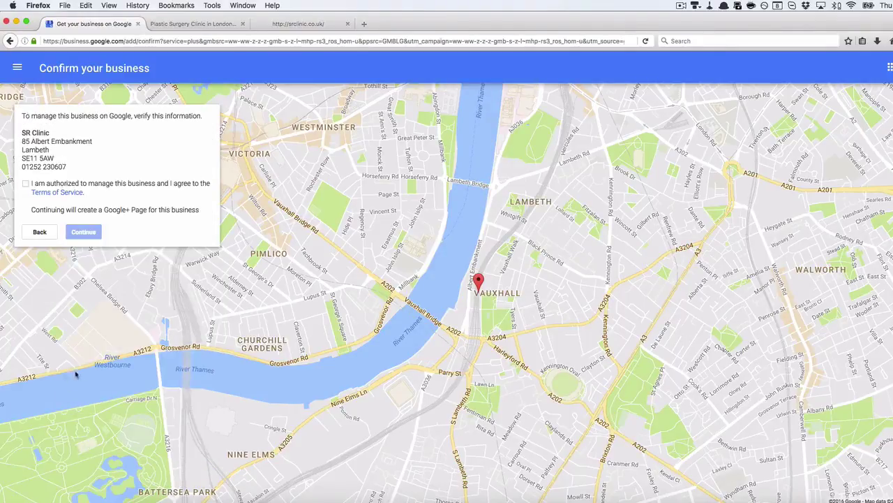
- Confirm authorization to manage the business, agree to the Terms of Service, create the listing and skip the welcome tour
click(26, 185)
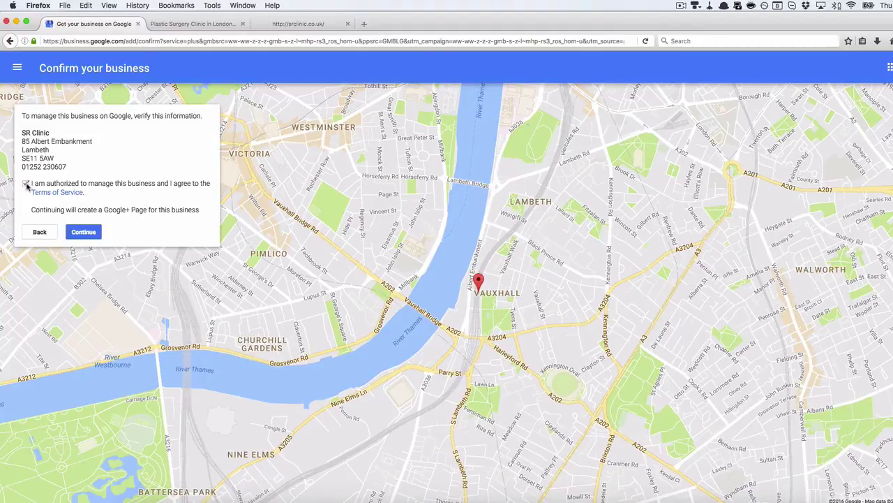
click(93, 233)
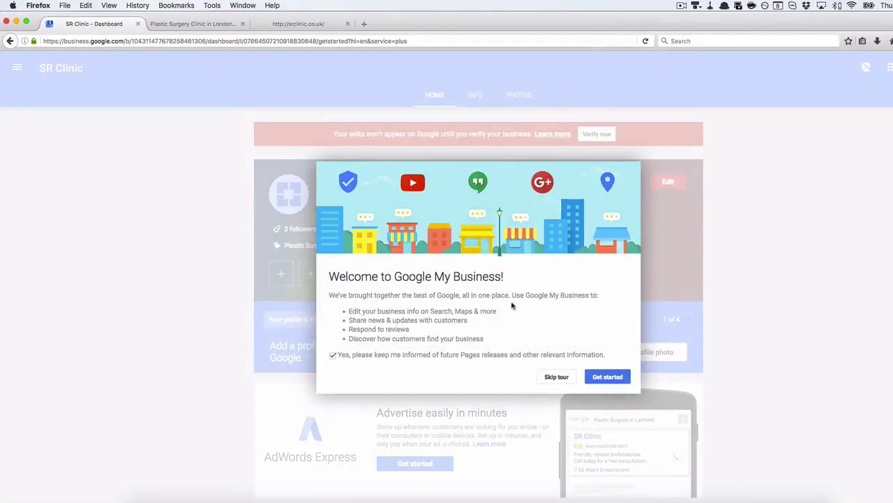
click(556, 377)
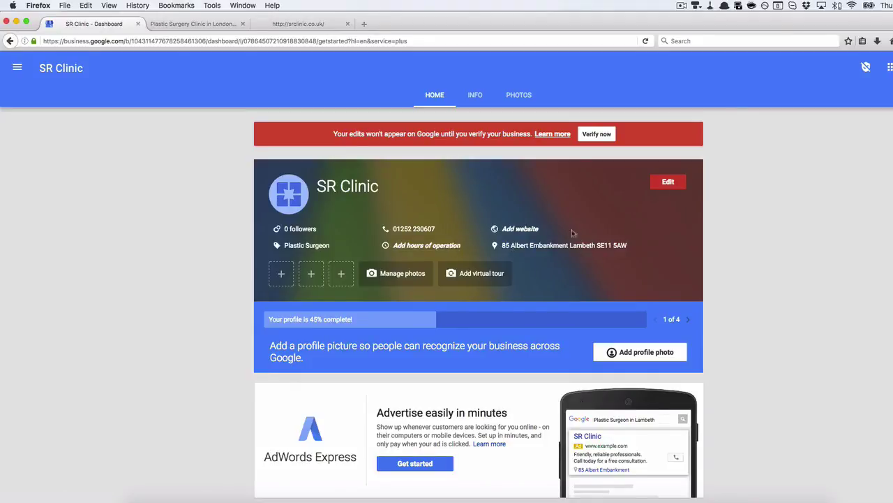
- View the listing's editable business information, return to the dashboard and dismiss the welcome tour
click(669, 182)
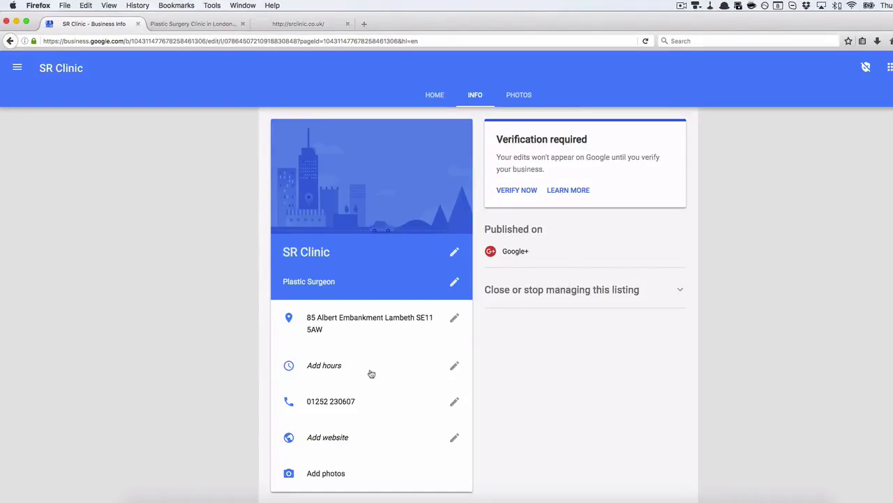
scroll(370, 373, down, 1)
click(9, 40)
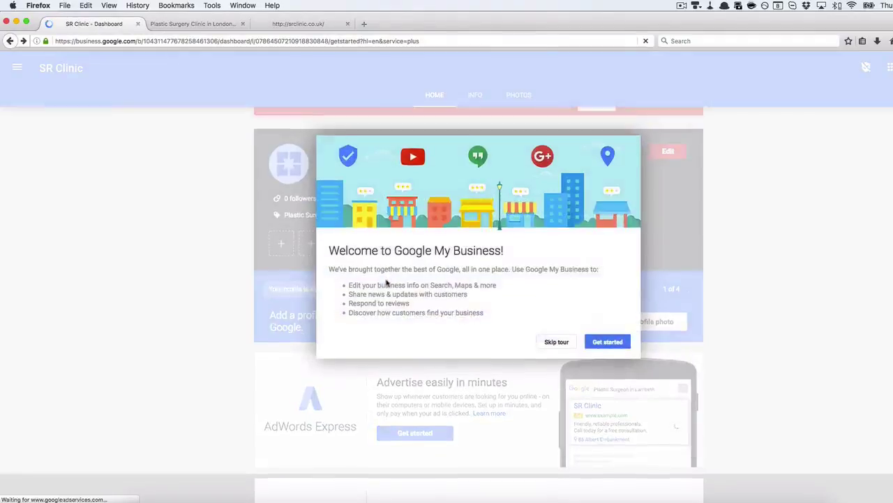
click(567, 333)
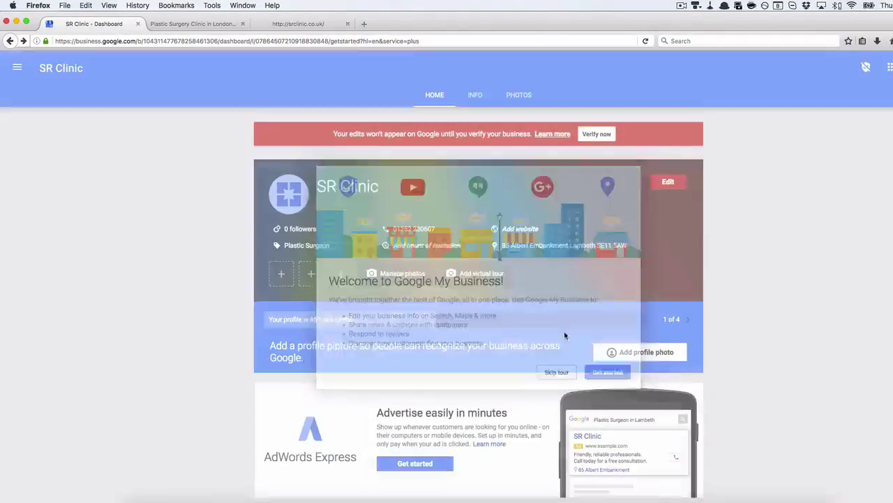
- Examine the dashboard's Insights, Reviews and Google+ sections and the clinic's address in the profile summary
scroll(505, 315, down, 5)
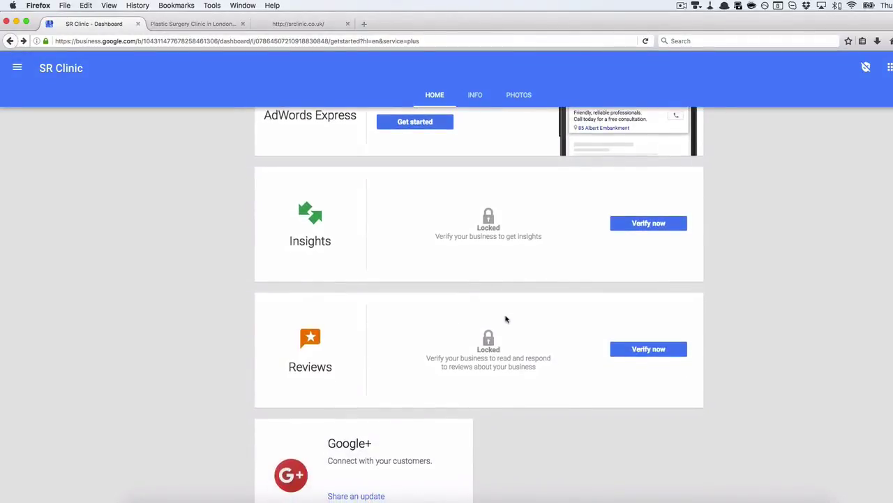
scroll(506, 319, down, 3)
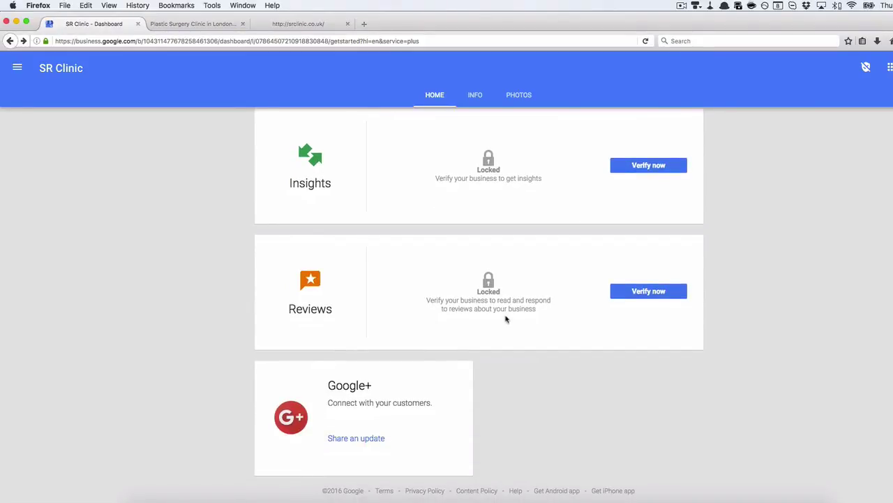
scroll(506, 319, up, 1)
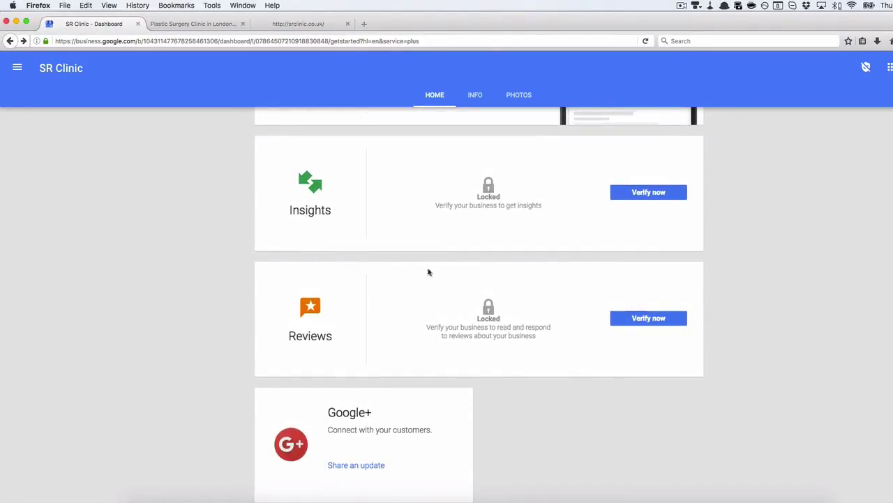
scroll(449, 301, up, 12)
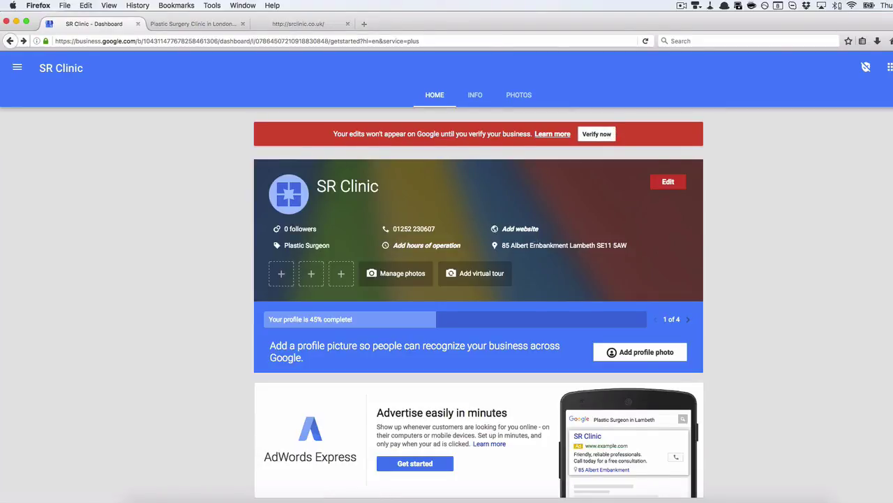
mouse_move(501, 245)
mouse_down()
mouse_move(628, 245)
mouse_move(502, 245)
mouse_move(515, 245)
mouse_up()
double_click(552, 245)
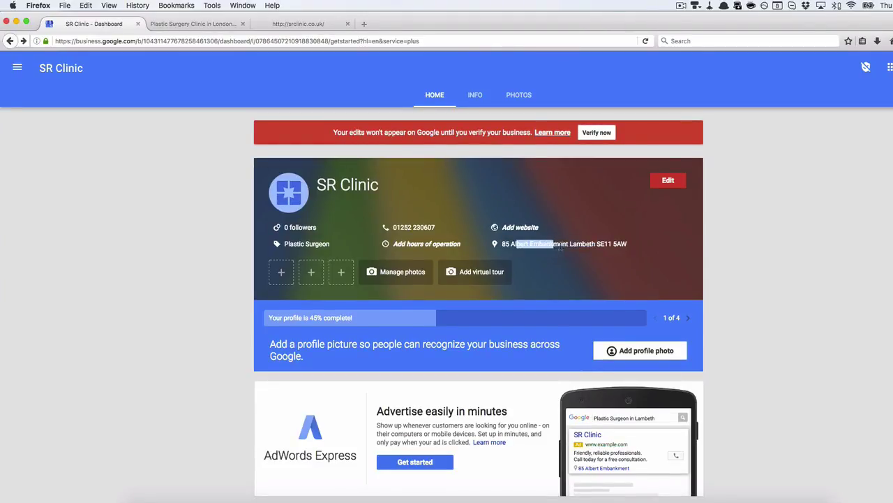
click(588, 247)
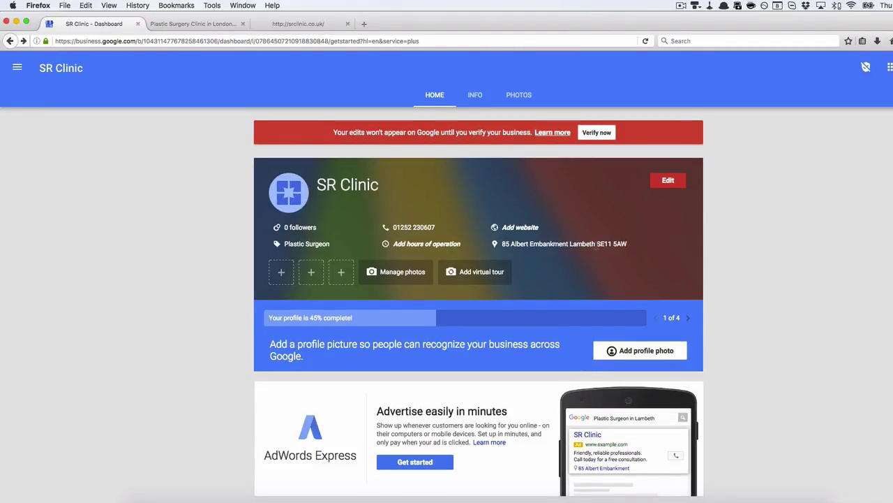
double_click(580, 244)
click(583, 245)
scroll(580, 238, up, 1)
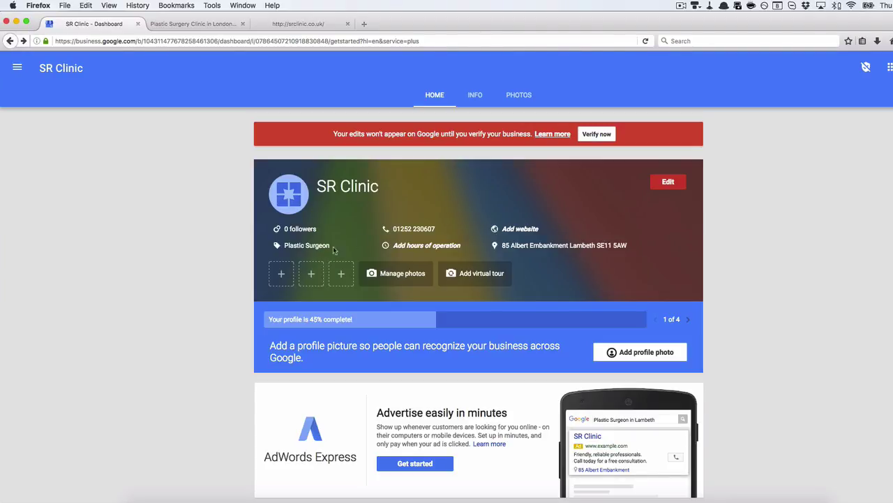
- Open the listing's category for editing and add an empty additional category entry
click(677, 181)
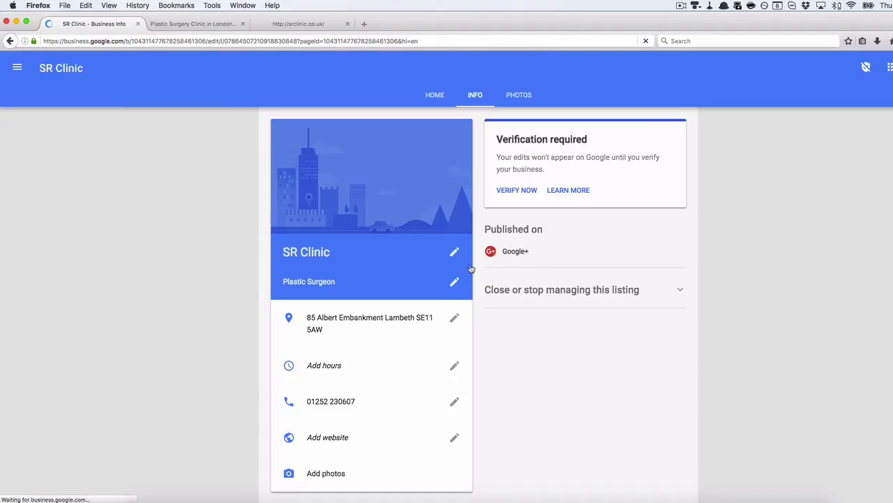
click(454, 281)
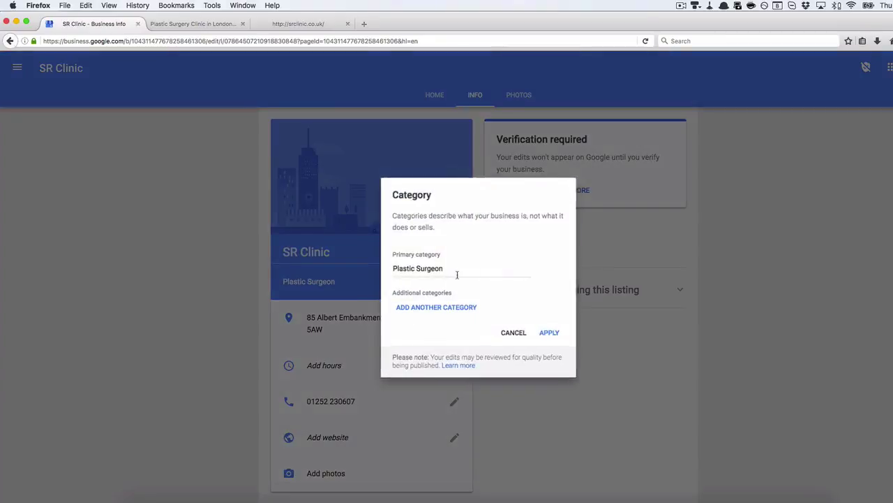
click(447, 309)
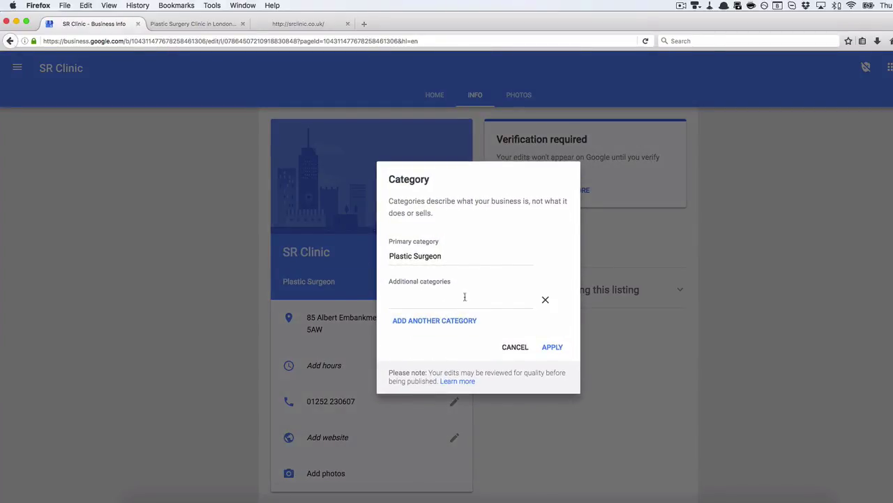
click(469, 296)
- Search the additional categories for "cosmetic surg"
text(cosm)
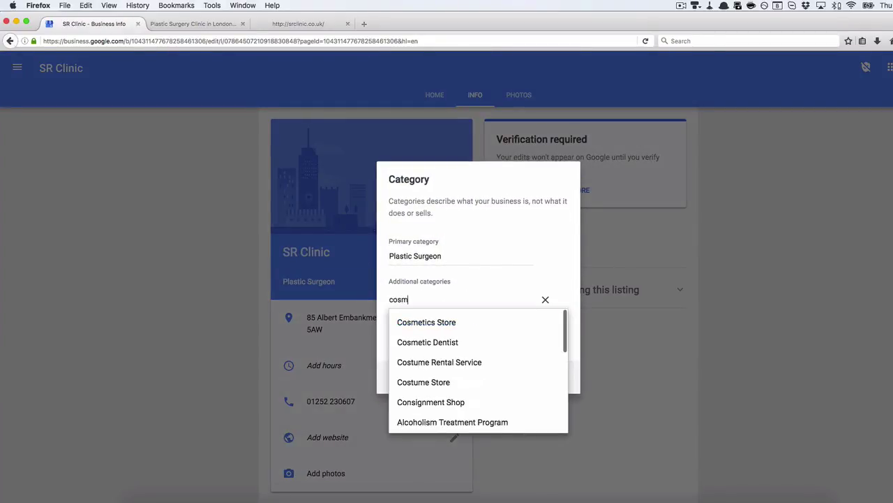
text(etic surg)
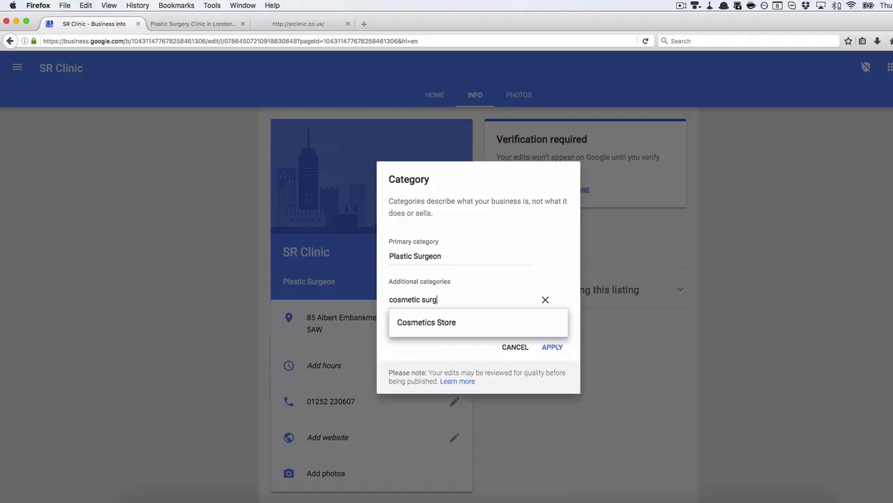
key(BackSpace)
key(BackSpace)
key(BackSpace)
- Search the additional categories for "rhinoplasty", "nose job" and "tummy"
key(super+a)
text(r)
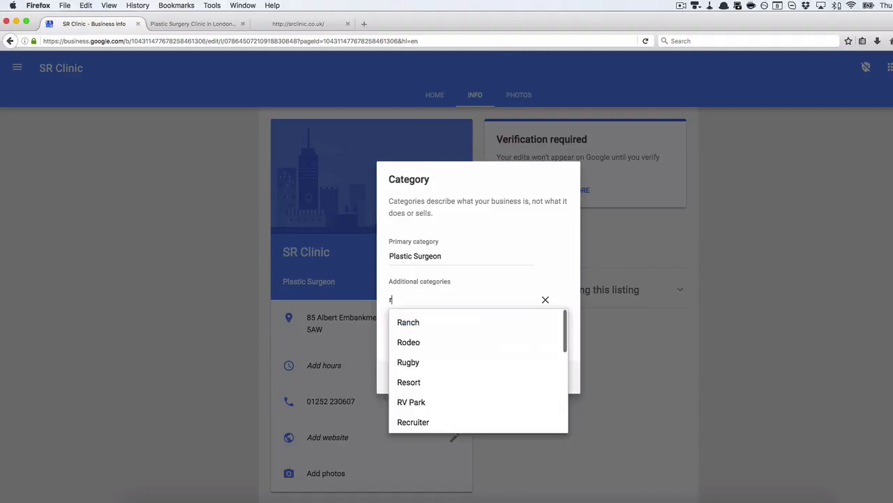
text(hinoplasty)
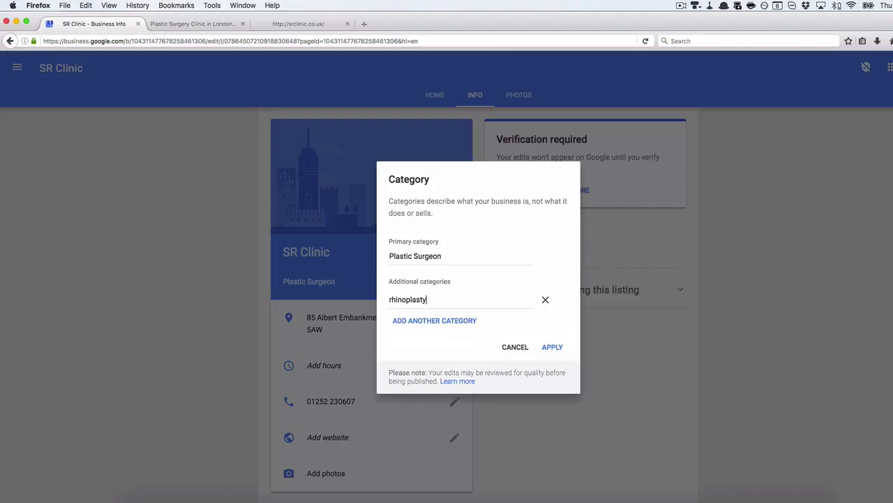
key(super+a)
text(nose job)
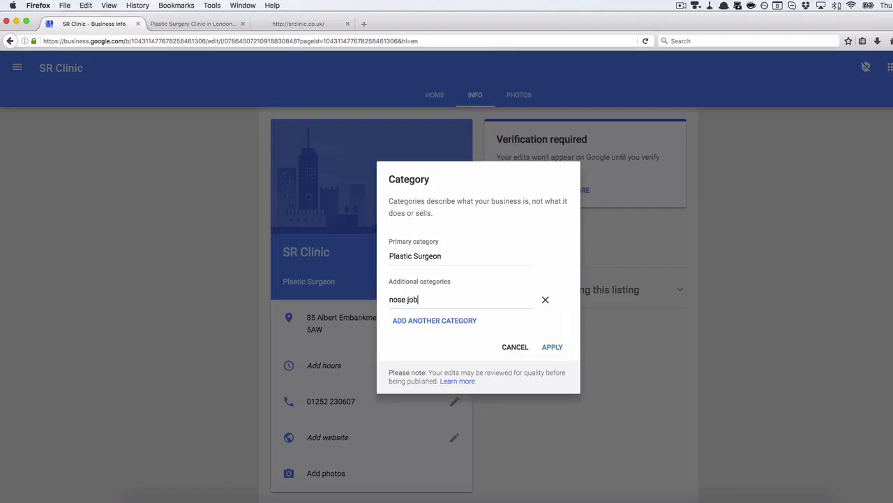
key(super+a)
key(BackSpace)
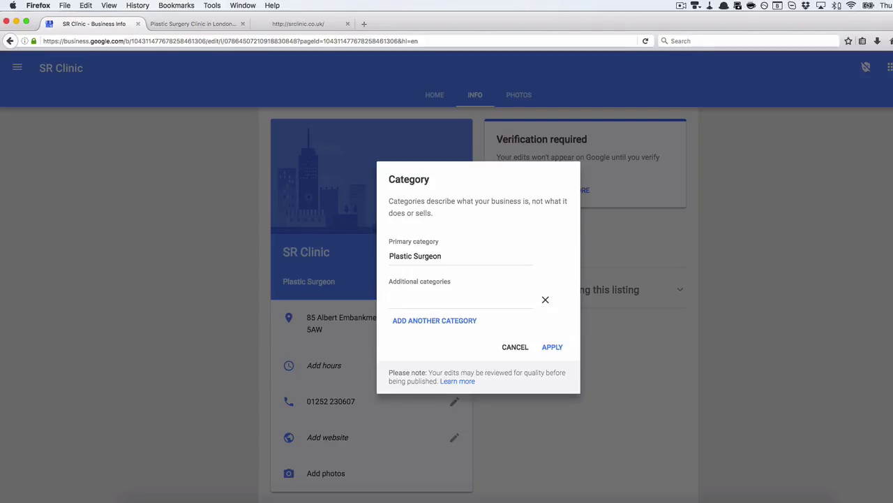
text(tummy)
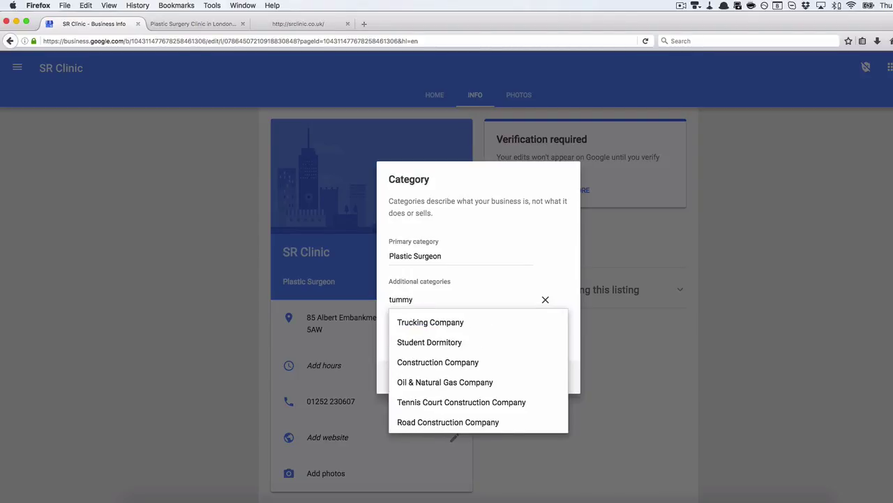
- Search the additional categories for "surgeon" and look through the suggested categories
key(super+a)
key(BackSpace)
text(surgeon)
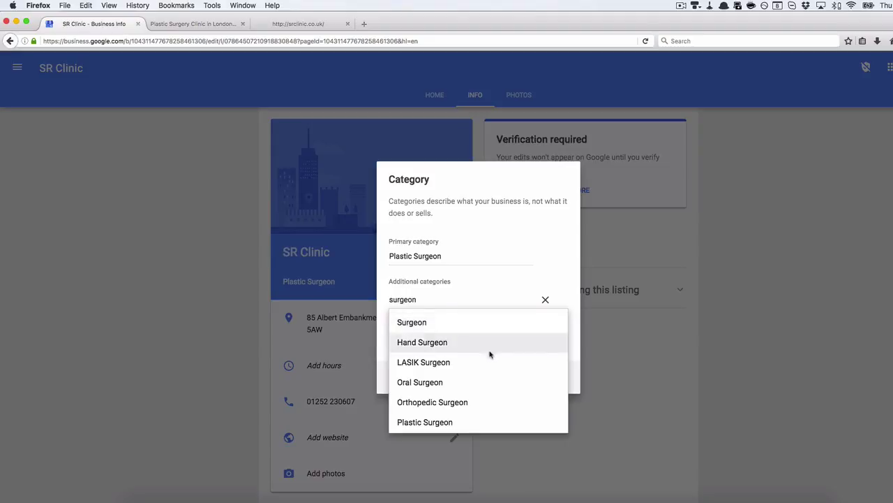
scroll(491, 356, down, 1)
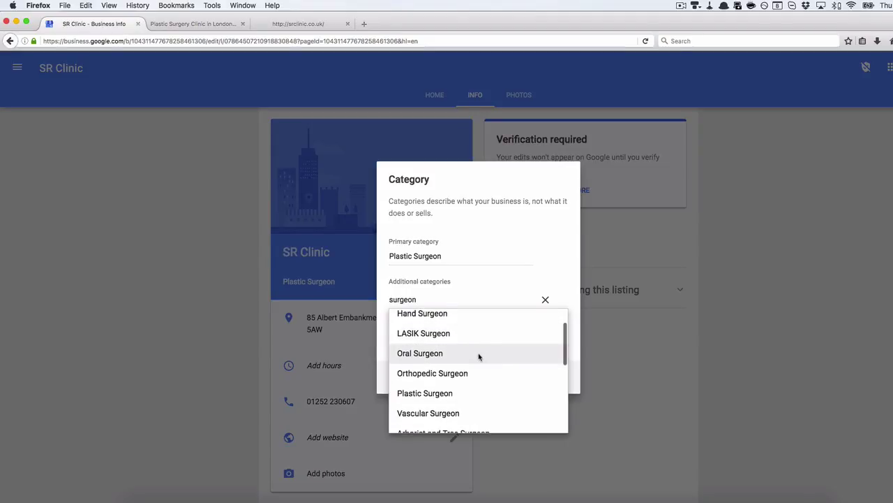
scroll(479, 355, down, 5)
scroll(479, 358, down, 3)
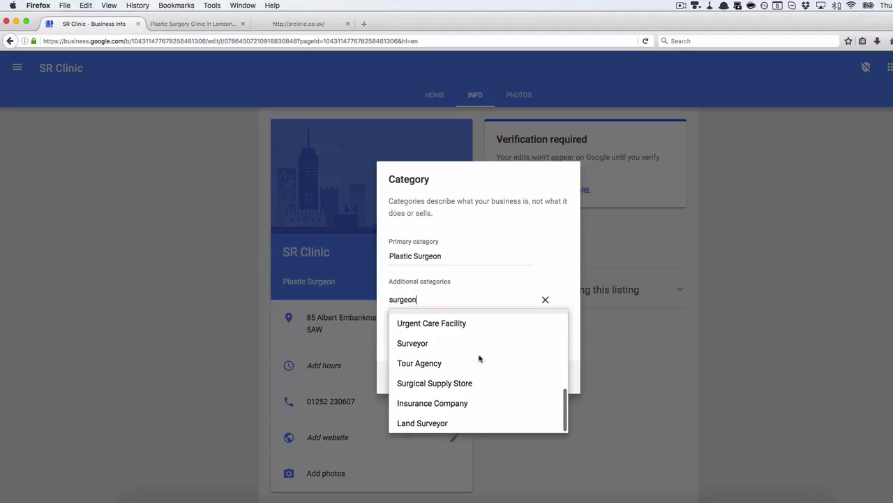
scroll(478, 358, up, 9)
scroll(479, 359, up, 1)
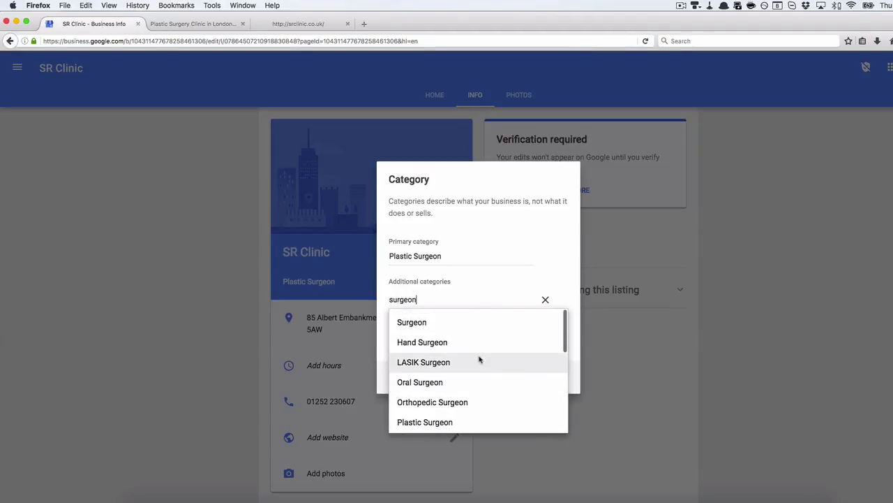
scroll(463, 335, down, 2)
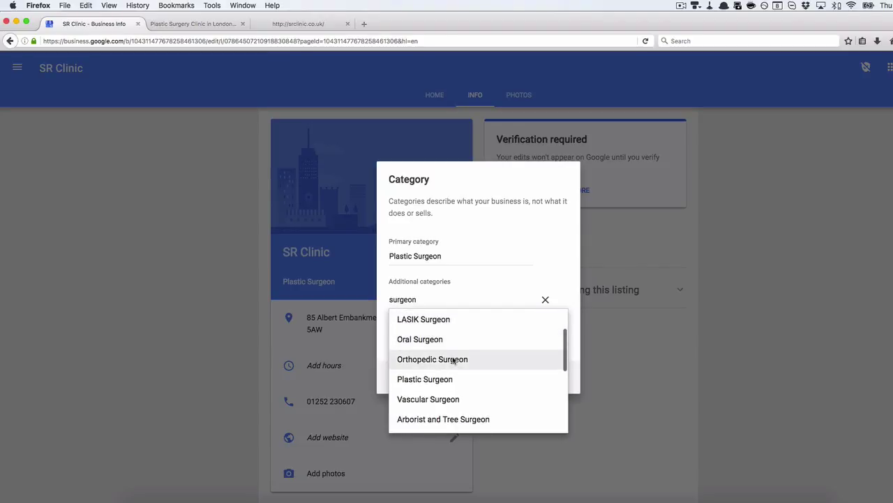
- Clear the additional category entry and close the category editor without applying any changes
key(super+a)
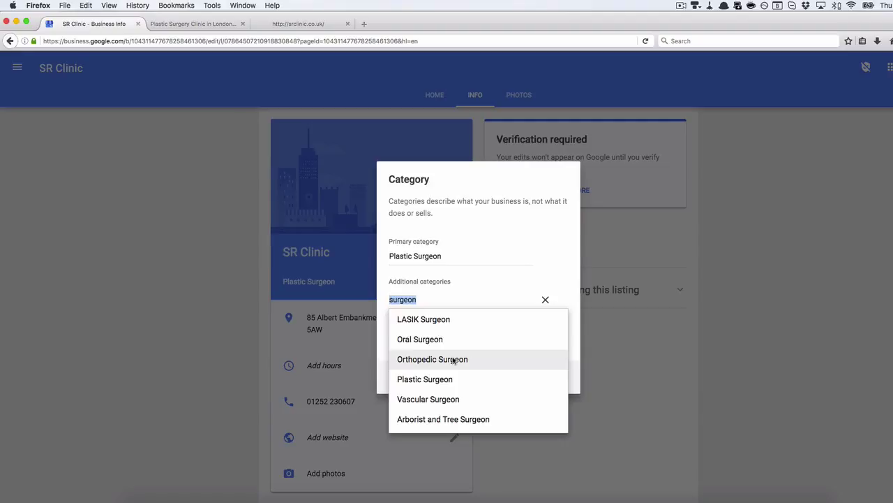
key(BackSpace)
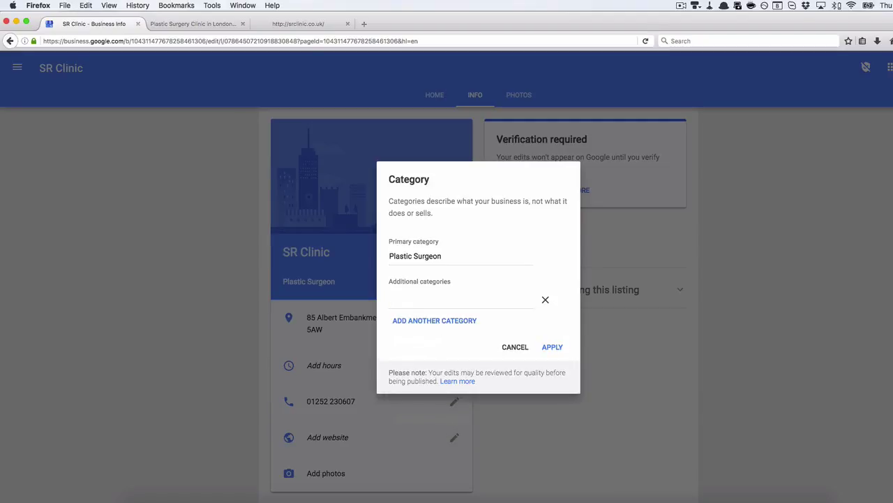
click(454, 256)
key(Escape)
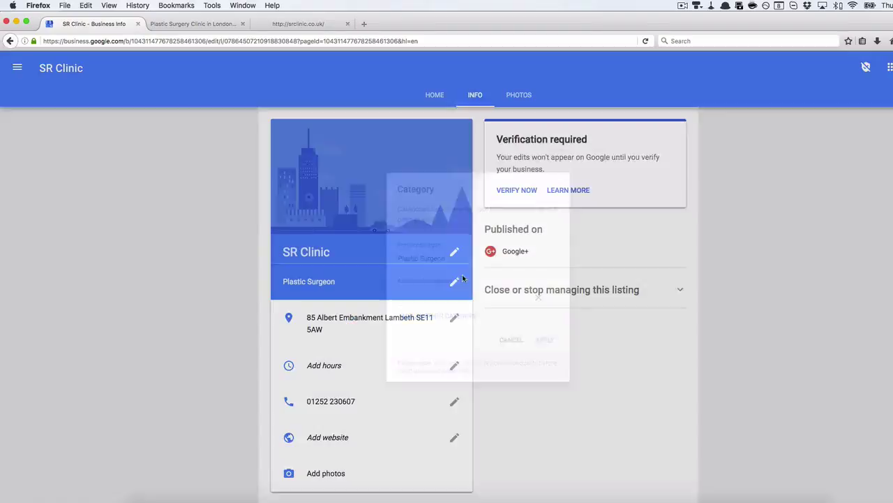
click(453, 285)
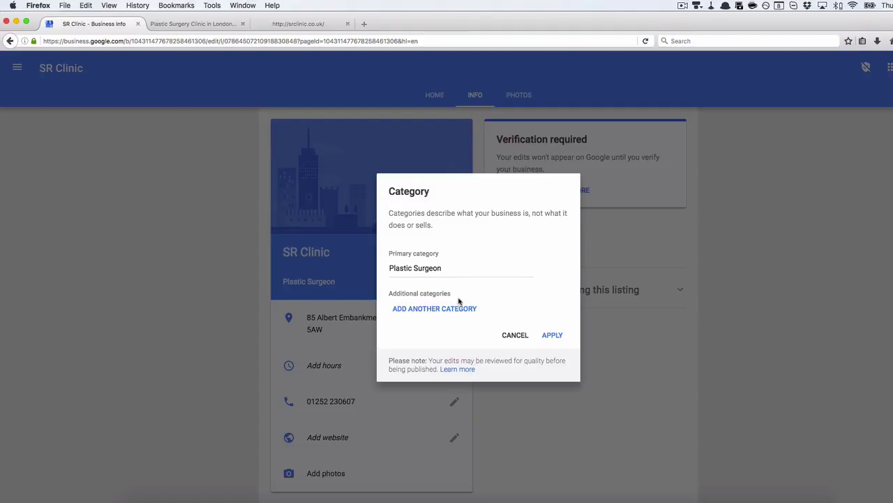
click(458, 309)
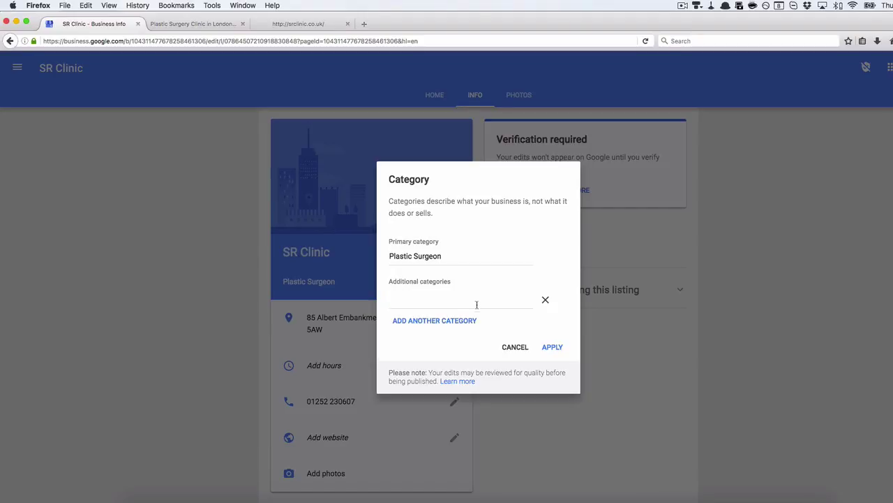
click(515, 346)
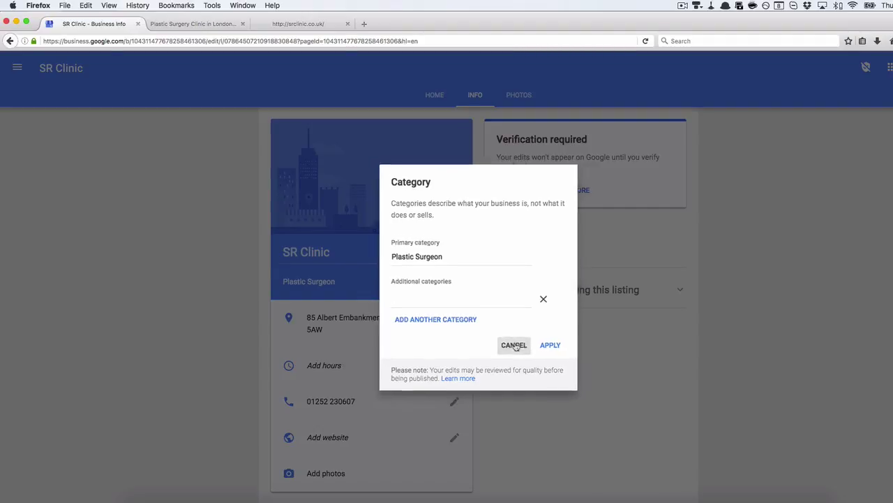